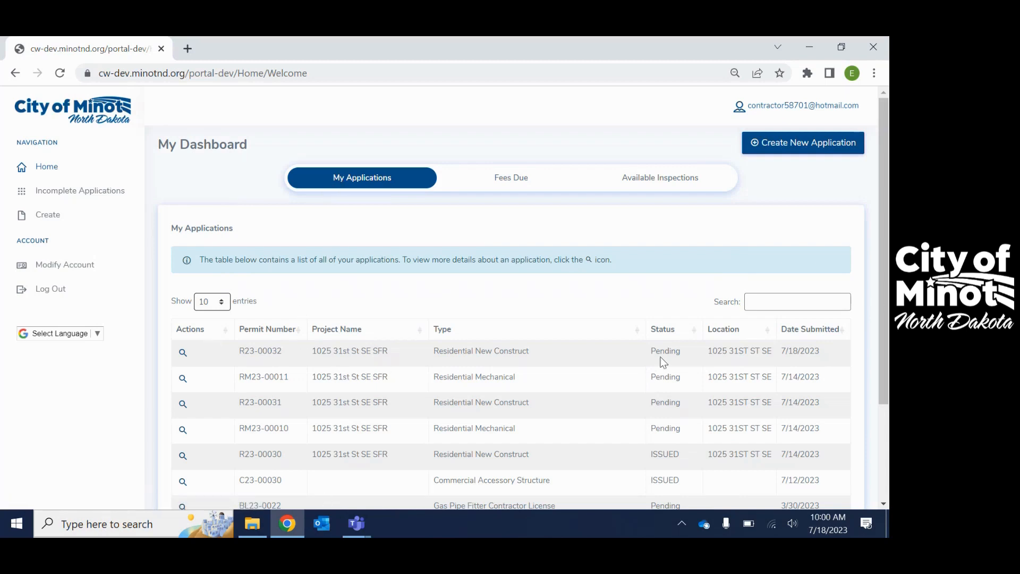
Review the dashboard's lists of submitted applications, fees due and available inspections, ending back at the applications list
scroll(298, 379, down, 1)
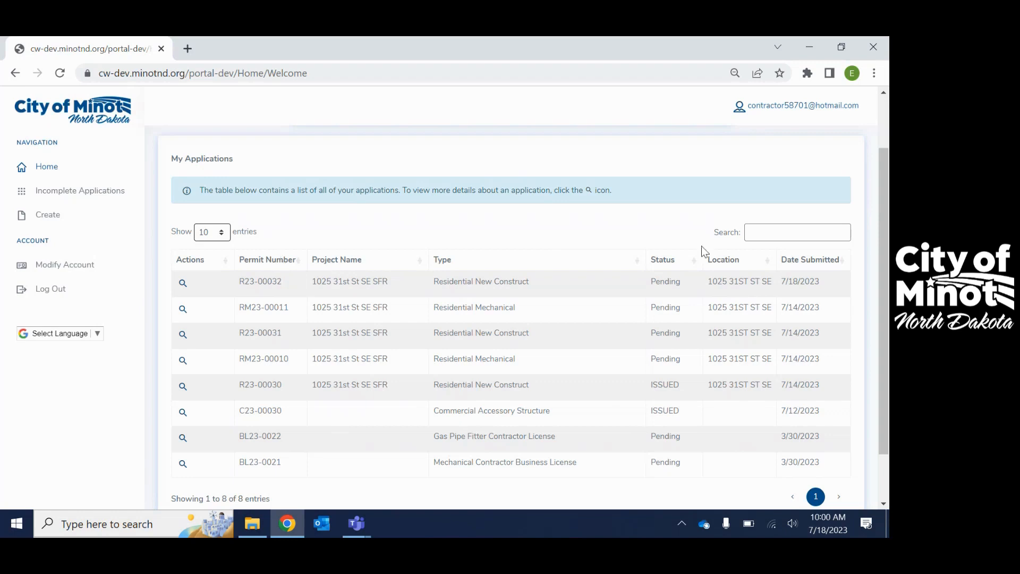
scroll(511, 344, up, 2)
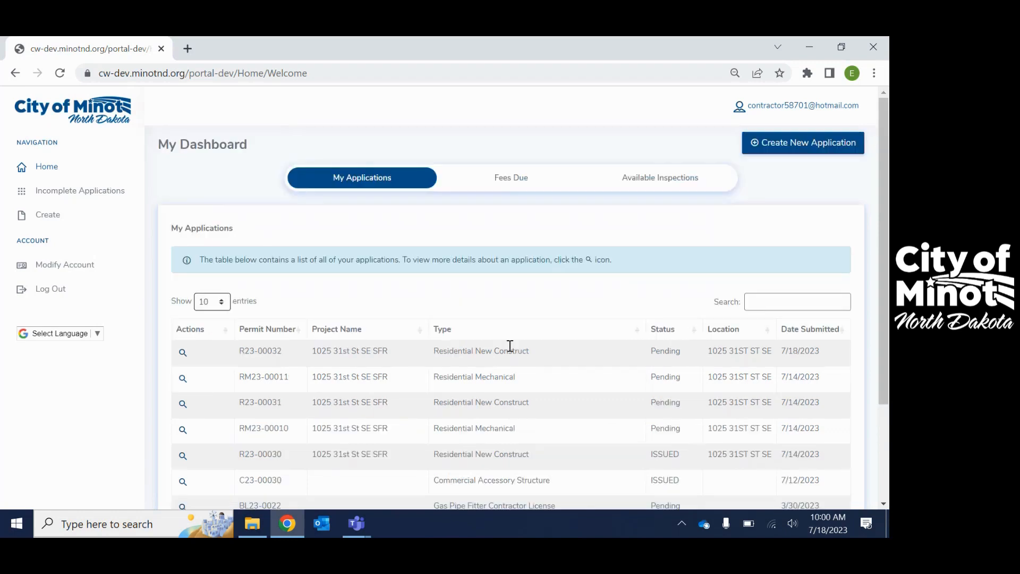
click(507, 183)
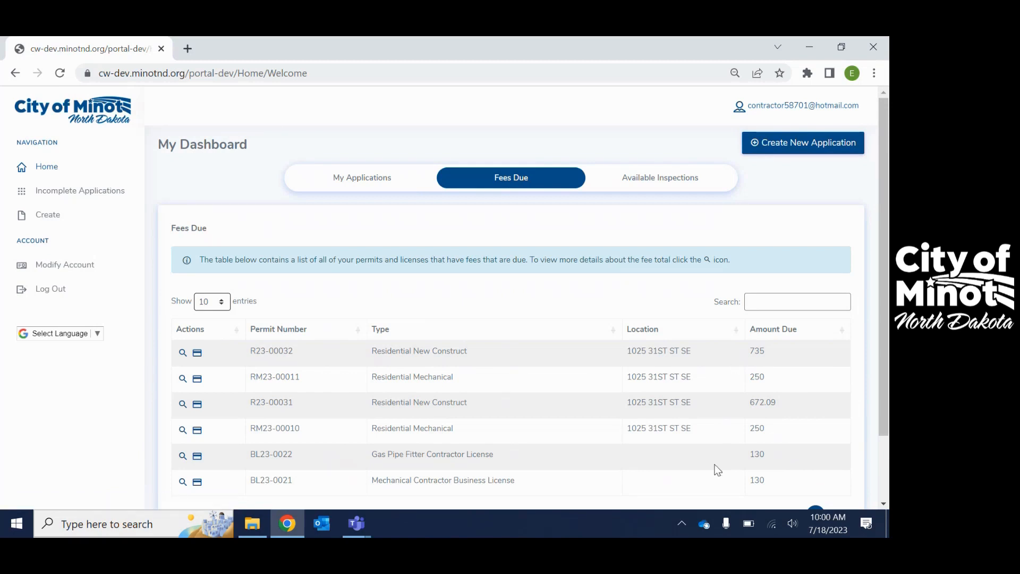
scroll(531, 412, down, 2)
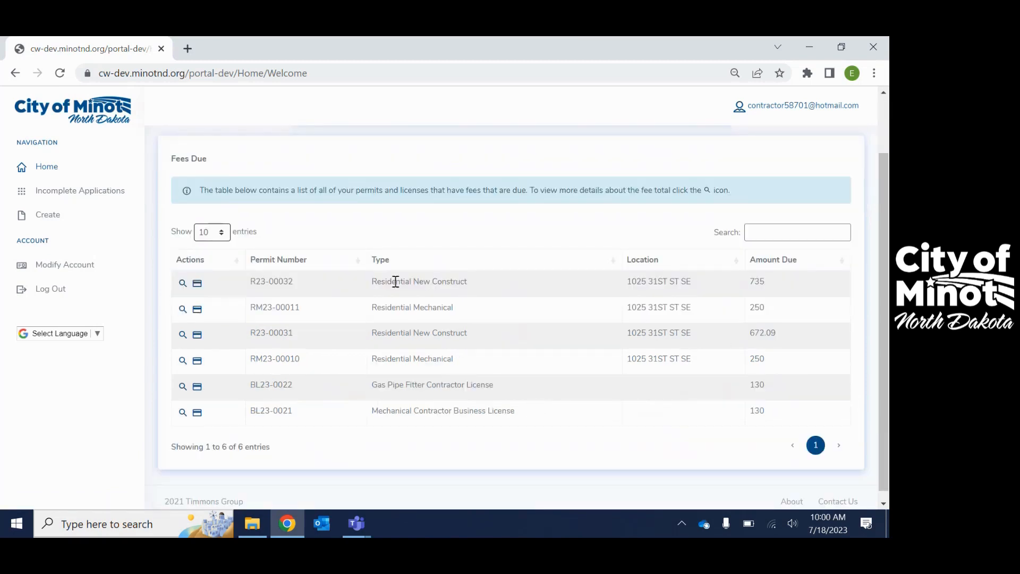
scroll(502, 407, up, 2)
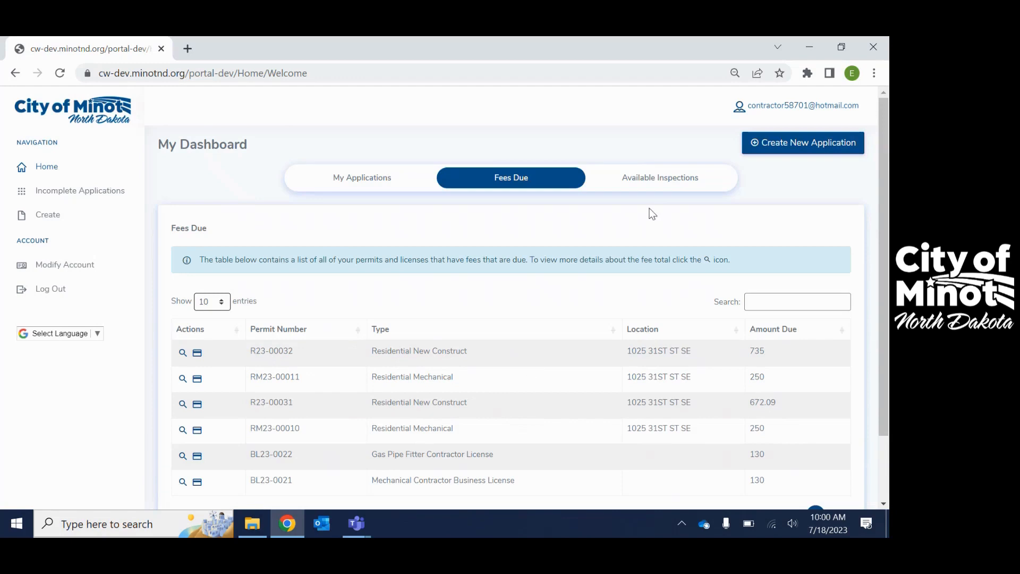
click(654, 181)
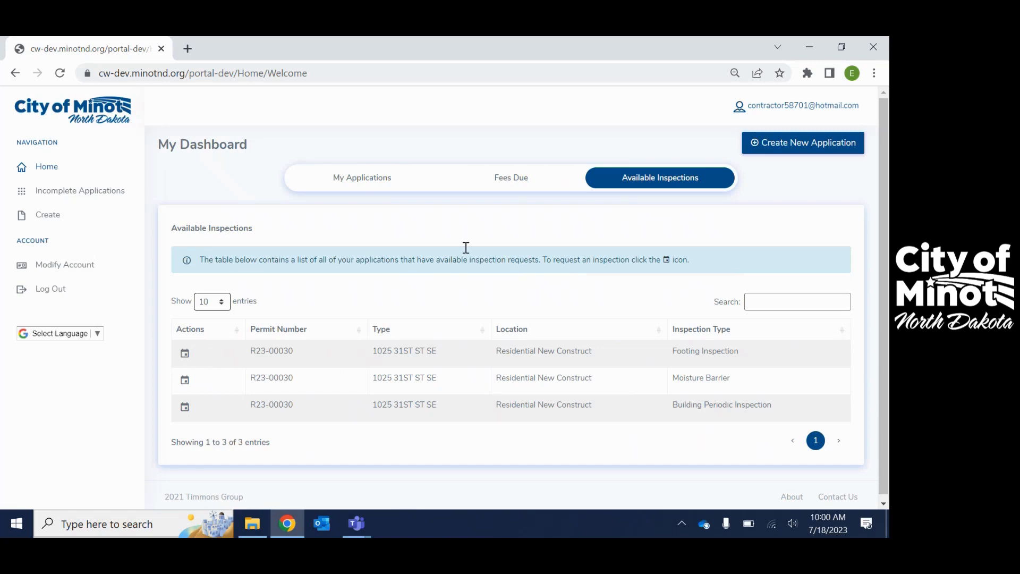
click(358, 179)
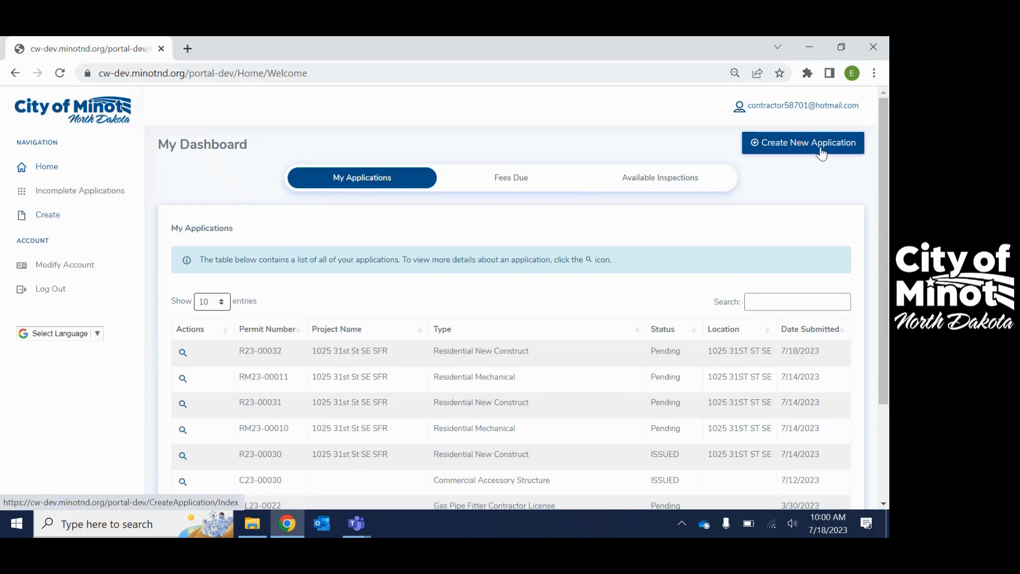
Start a new application as a related permit and select the first listed Residential New Construct permit as its parent
click(786, 143)
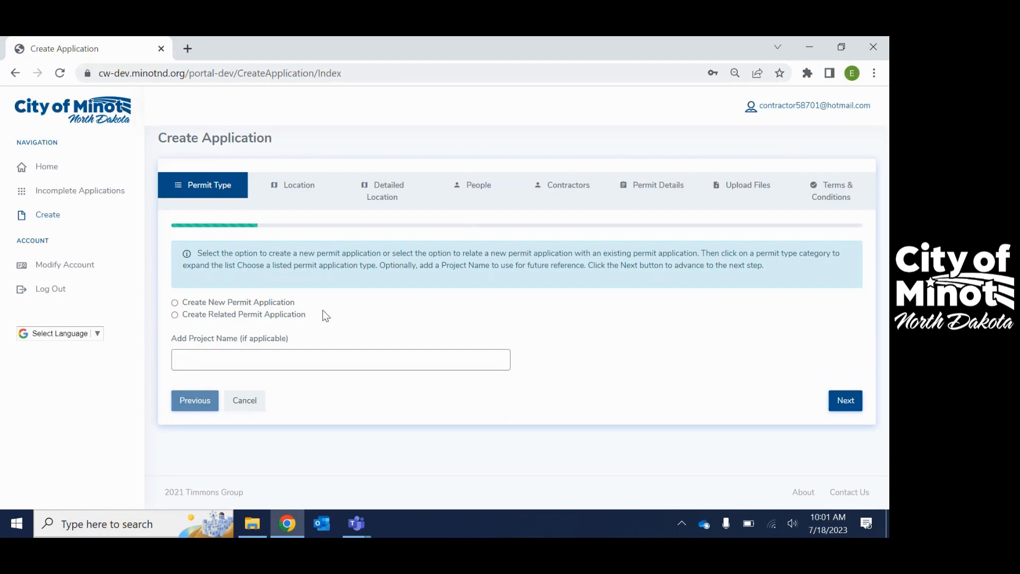
click(176, 316)
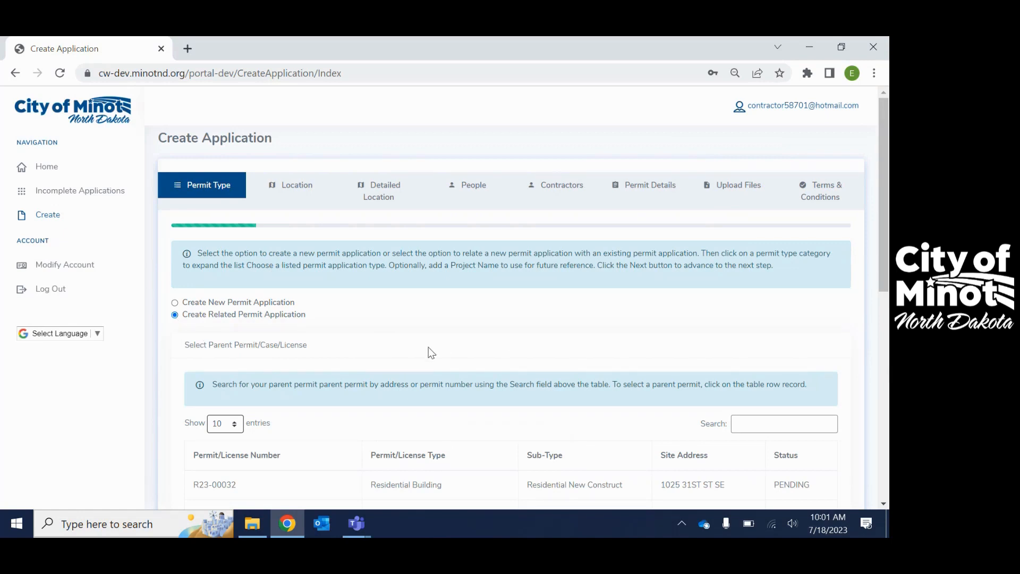
scroll(429, 351, down, 2)
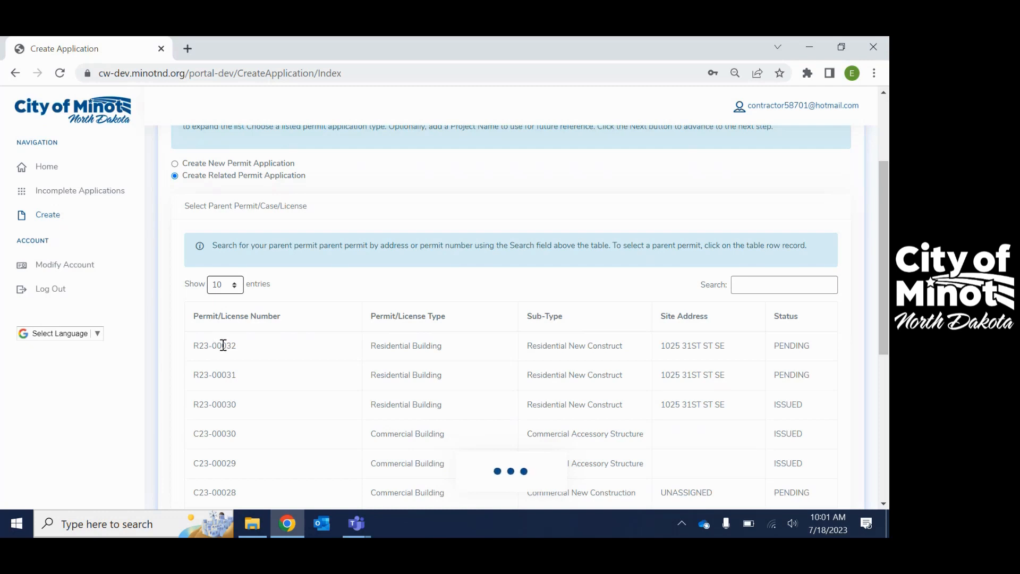
click(223, 345)
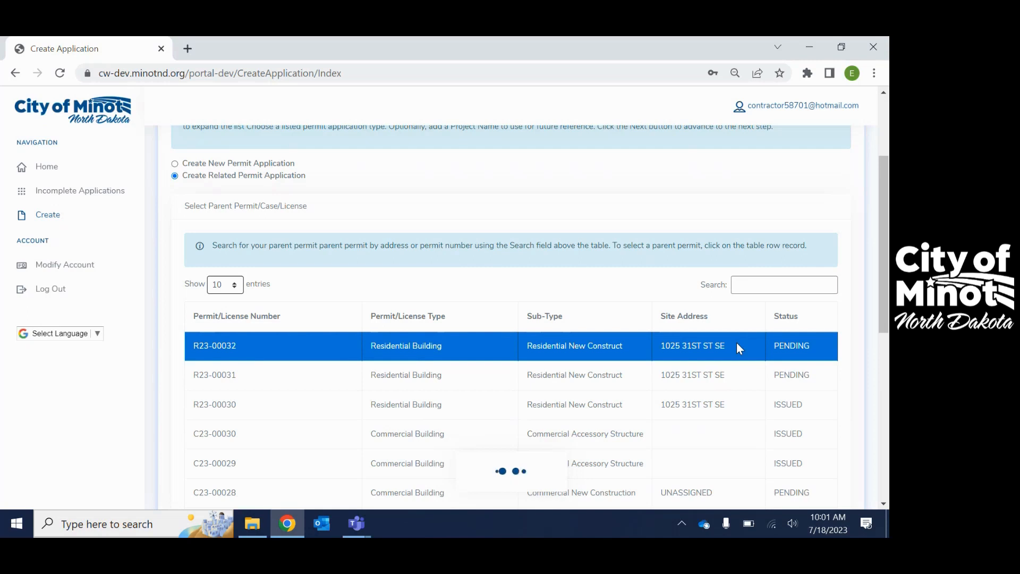
Choose Residential Mechanical as the application type for the related permit
scroll(738, 348, down, 7)
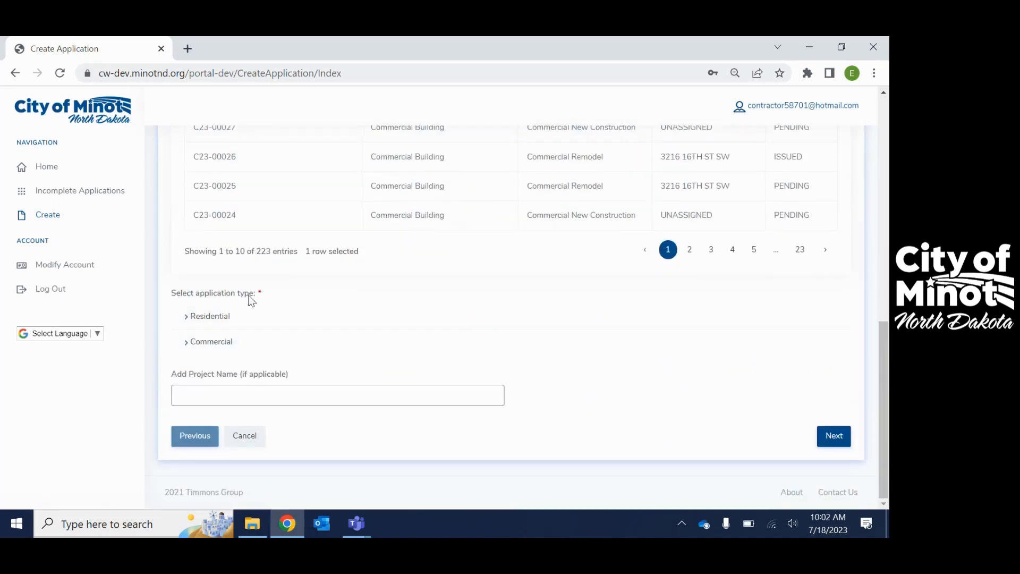
click(186, 319)
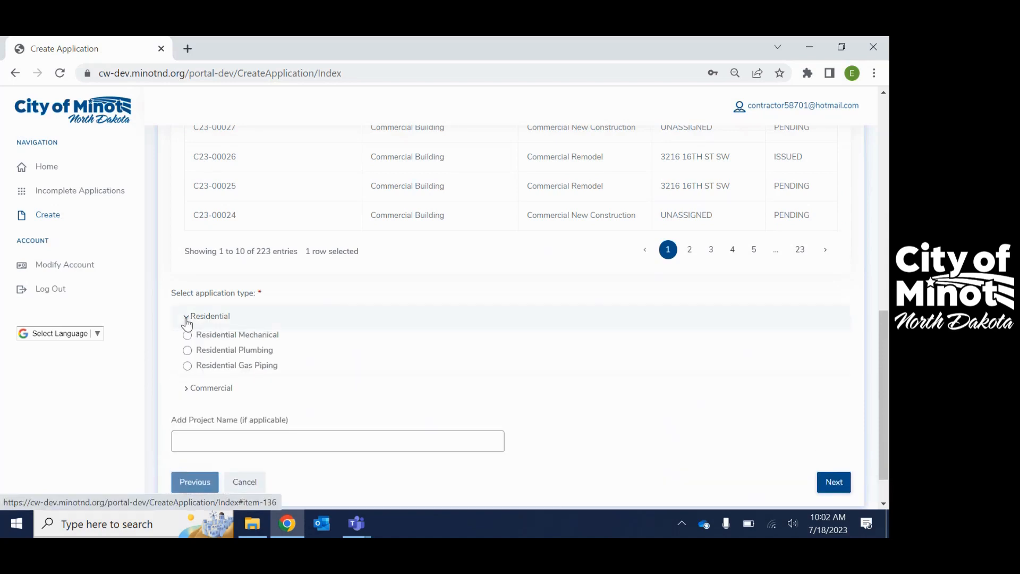
click(188, 336)
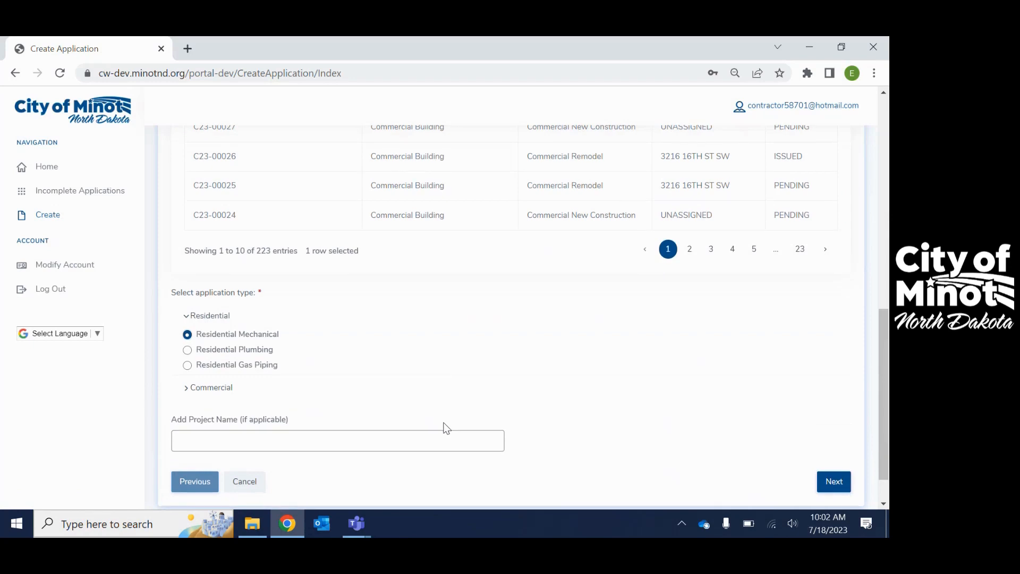
Fill in the project name with the suggested street address ending in SFR and continue to the People section
scroll(445, 428, down, 1)
click(203, 394)
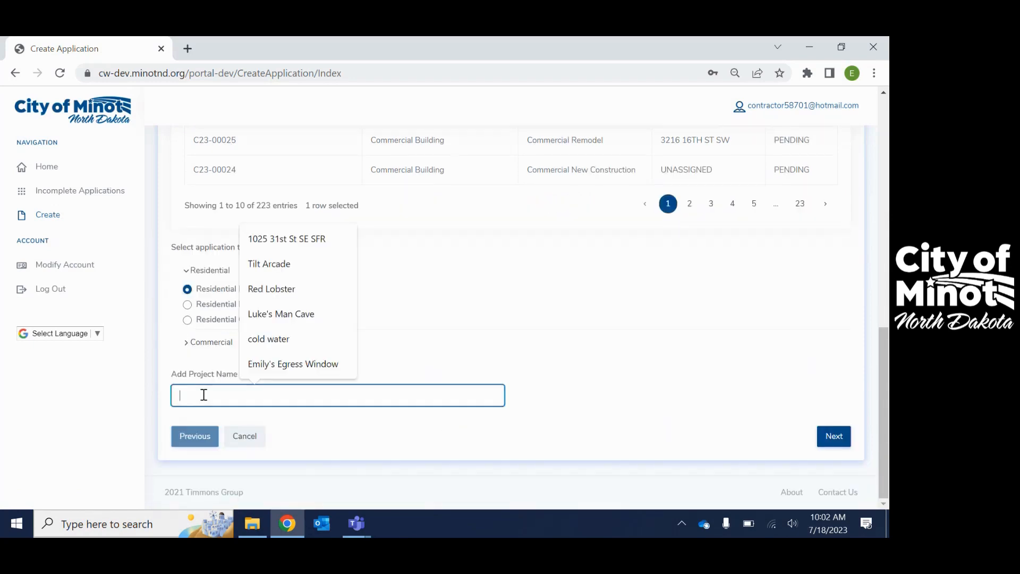
click(302, 248)
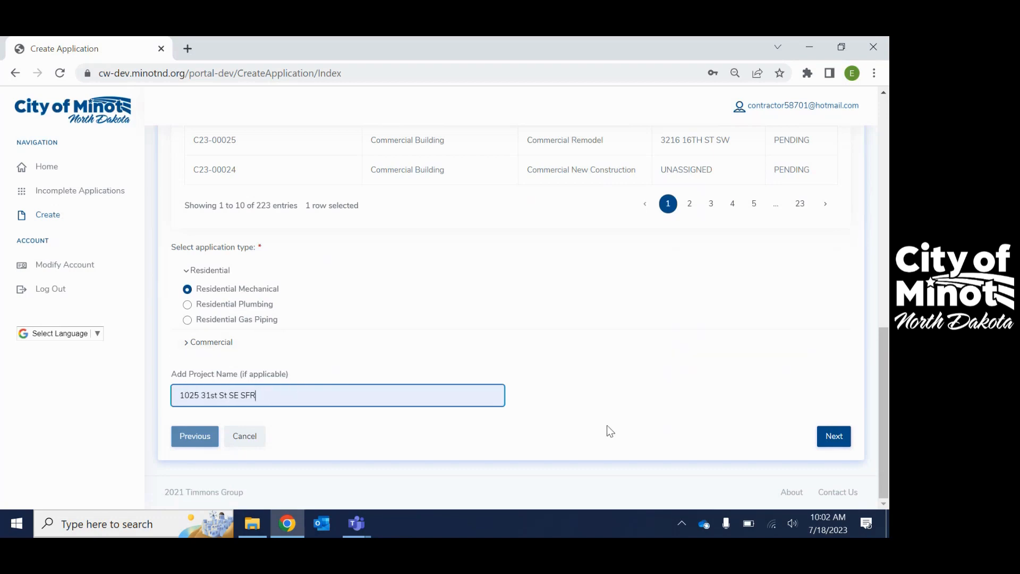
click(841, 443)
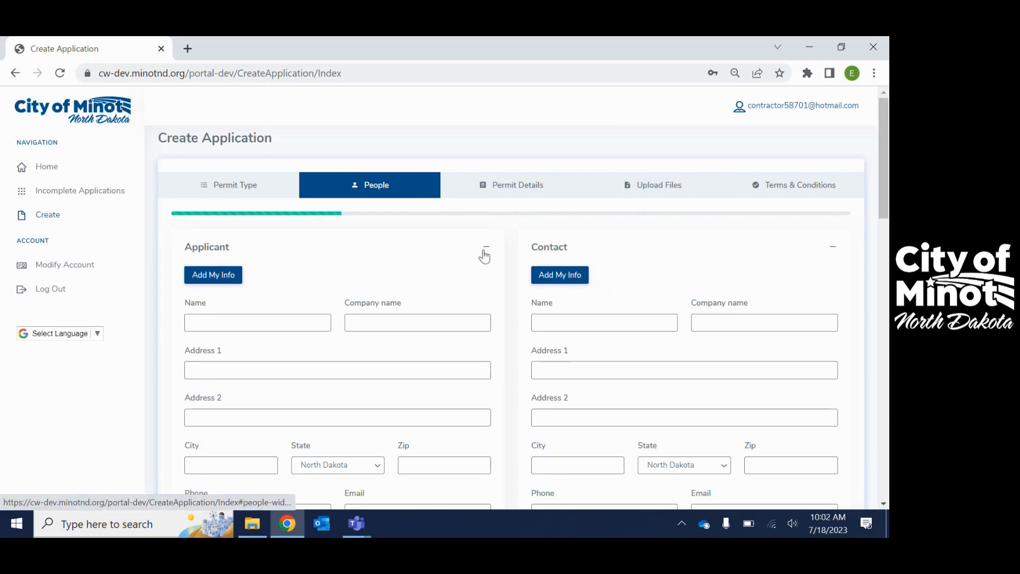
Fill in the Applicant details with the account holder's own information and continue to the Permit Details section
scroll(482, 254, down, 1)
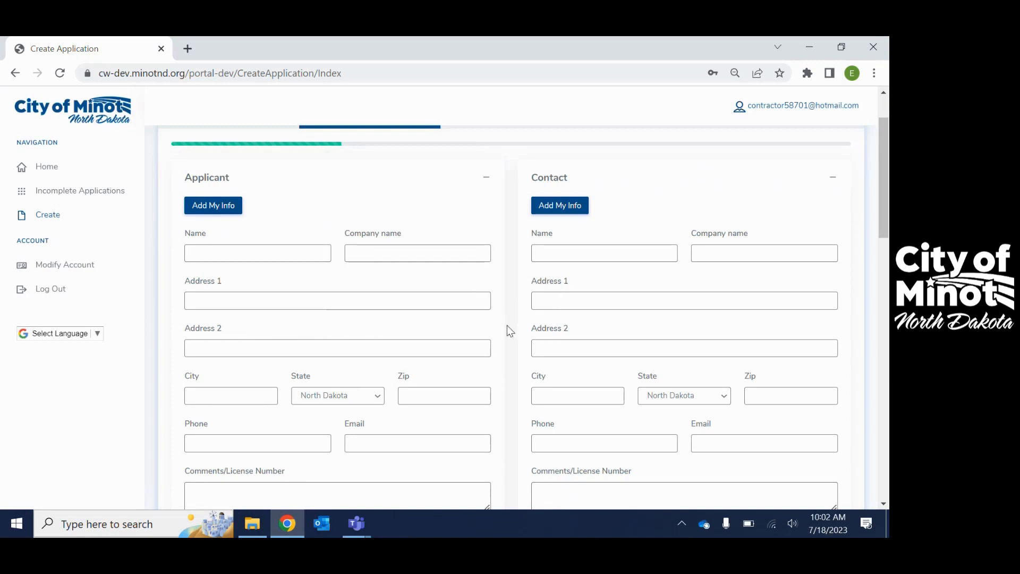
click(212, 207)
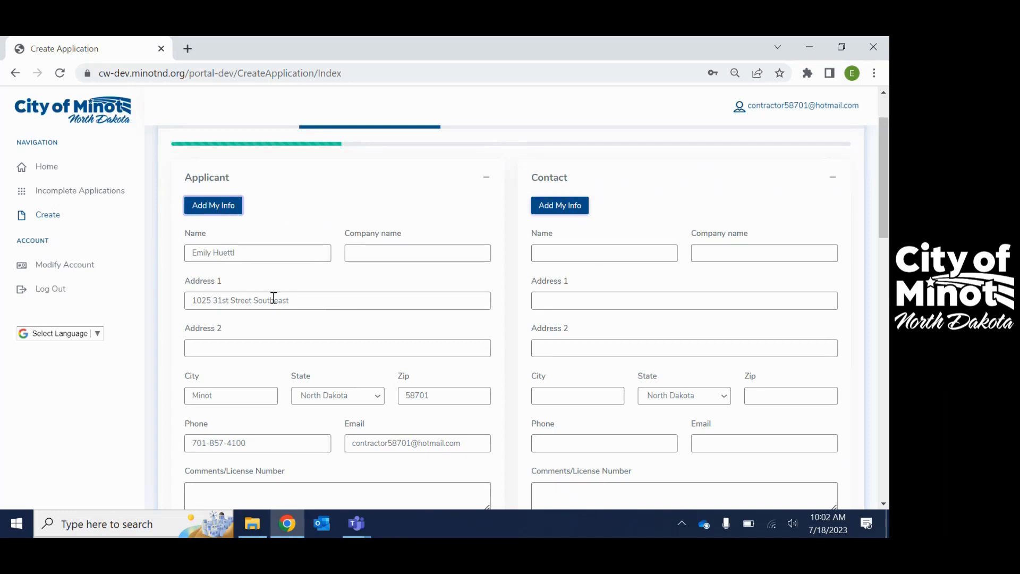
scroll(274, 297, down, 1)
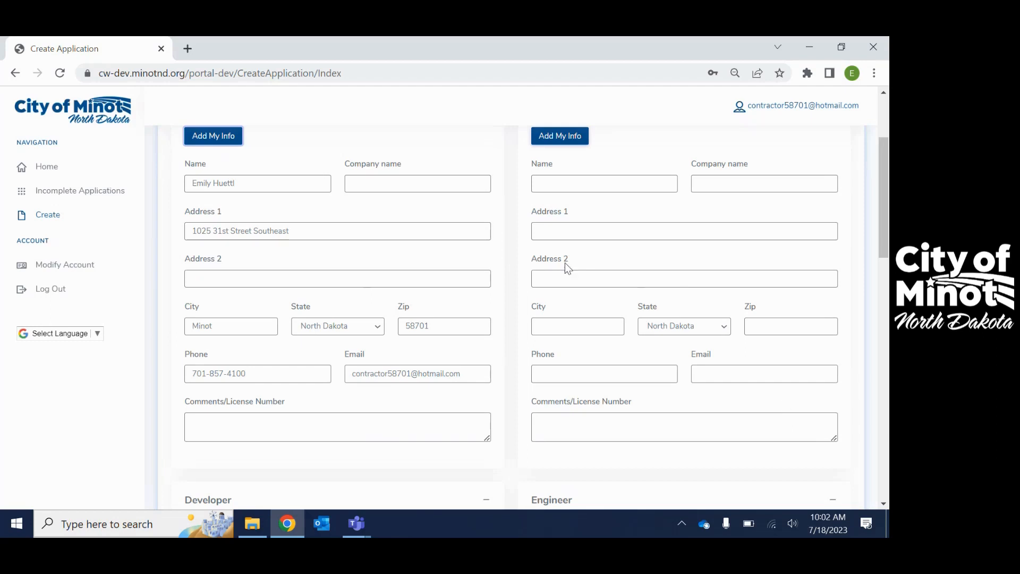
scroll(657, 292, up, 1)
scroll(776, 448, down, 1)
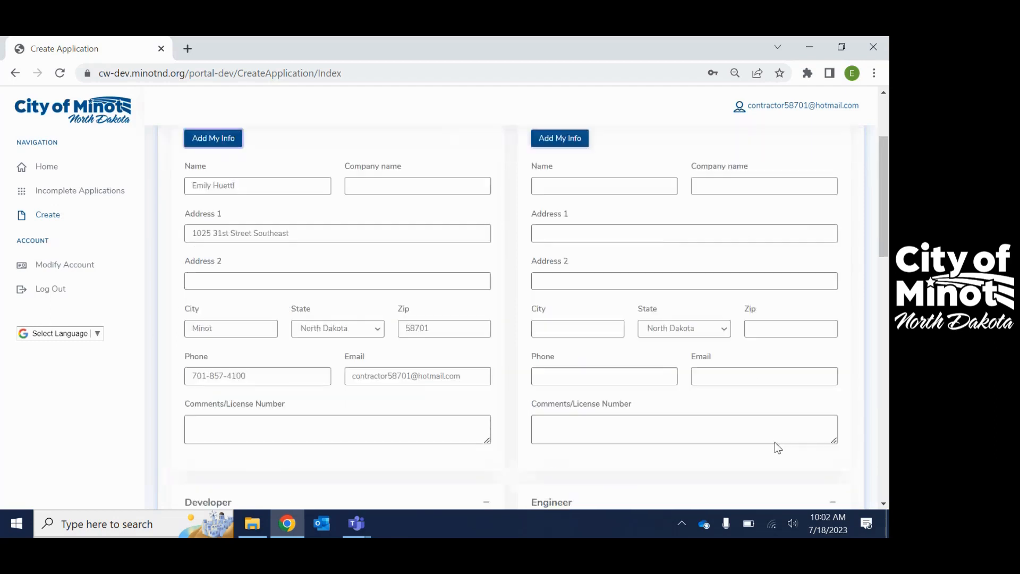
scroll(774, 445, down, 2)
scroll(773, 441, down, 9)
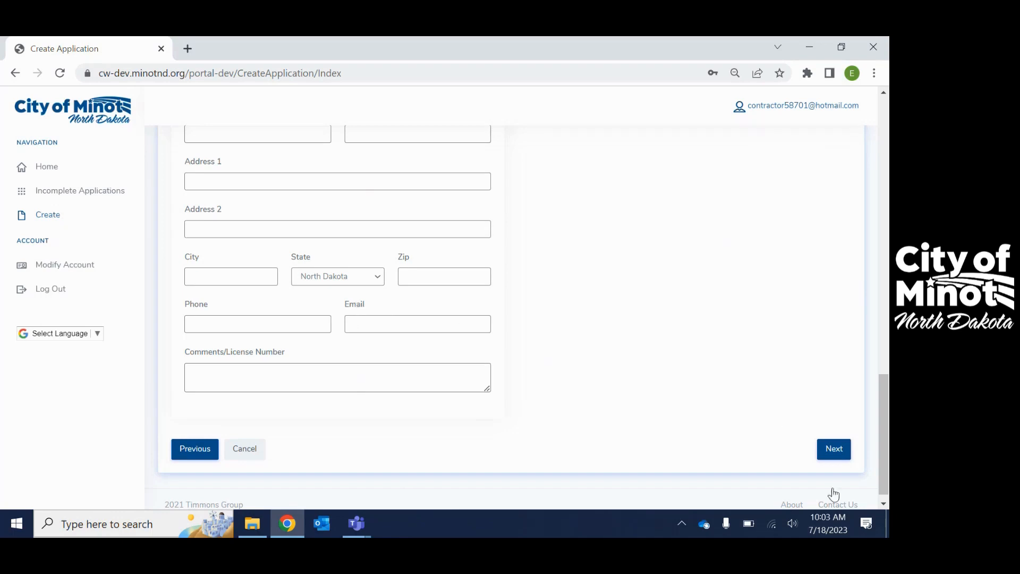
click(834, 451)
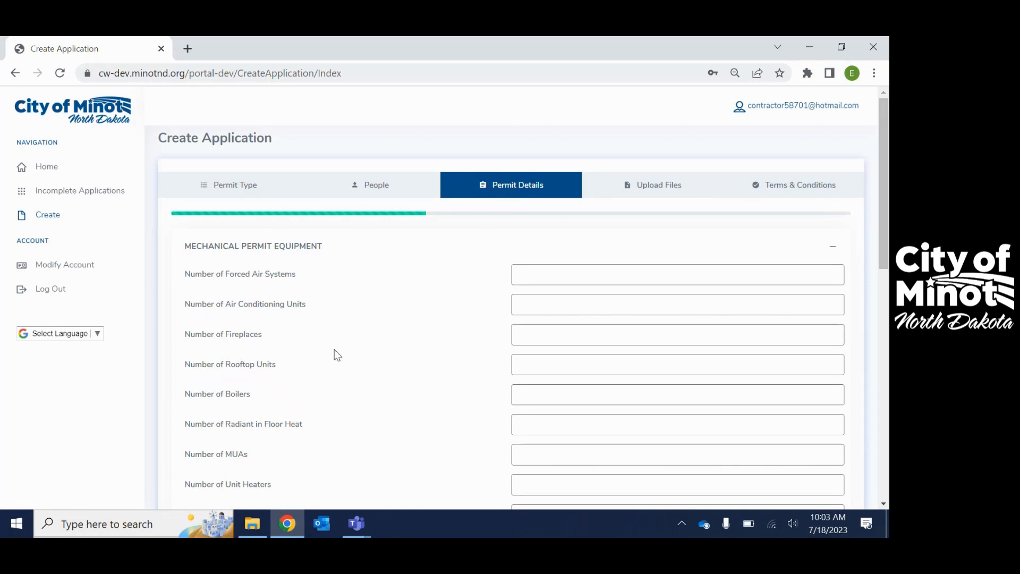
Set the number of forced air systems to 1 and the number of air conditioning units to 1
click(563, 270)
text(1)
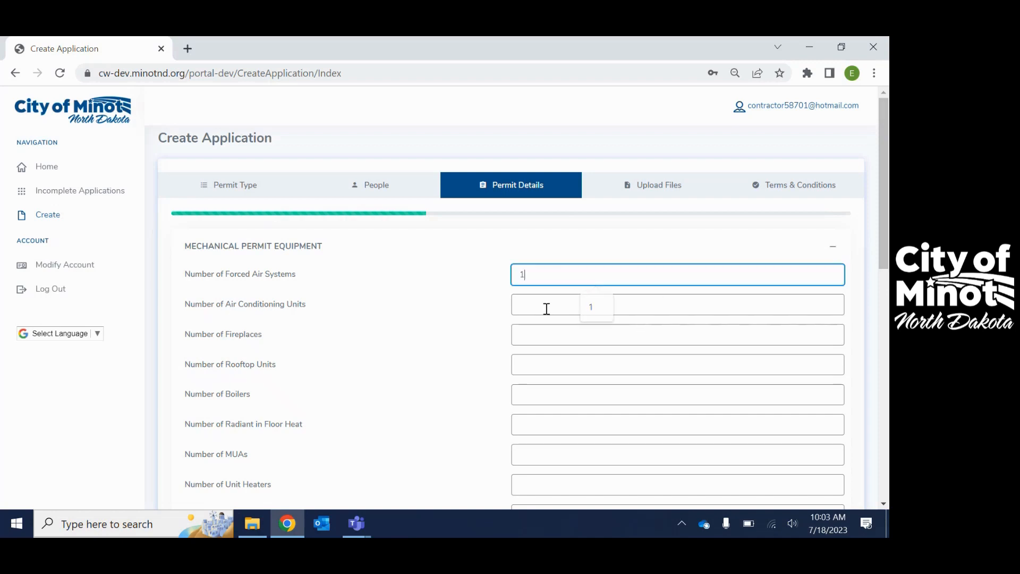
click(547, 307)
text(1)
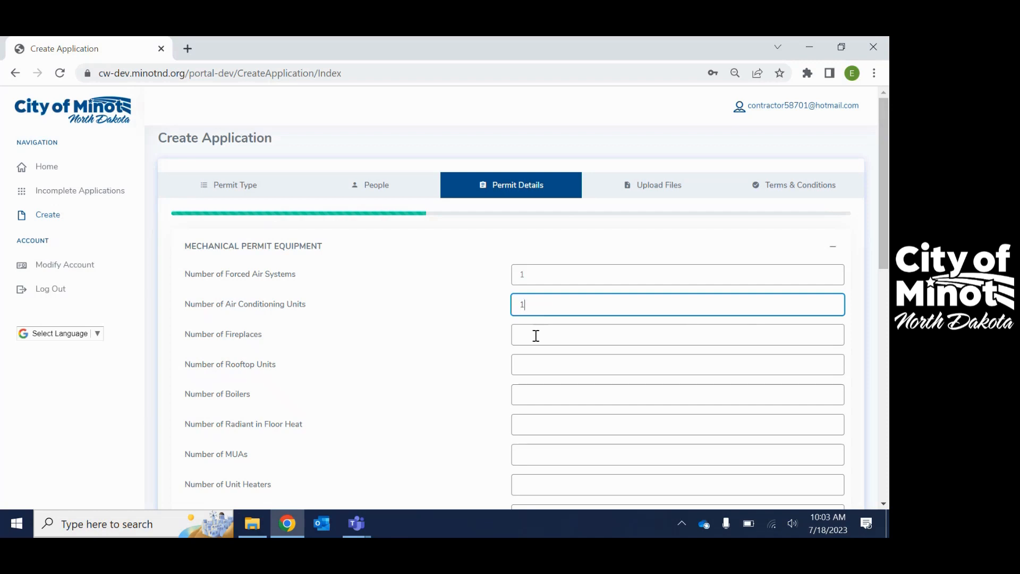
click(531, 458)
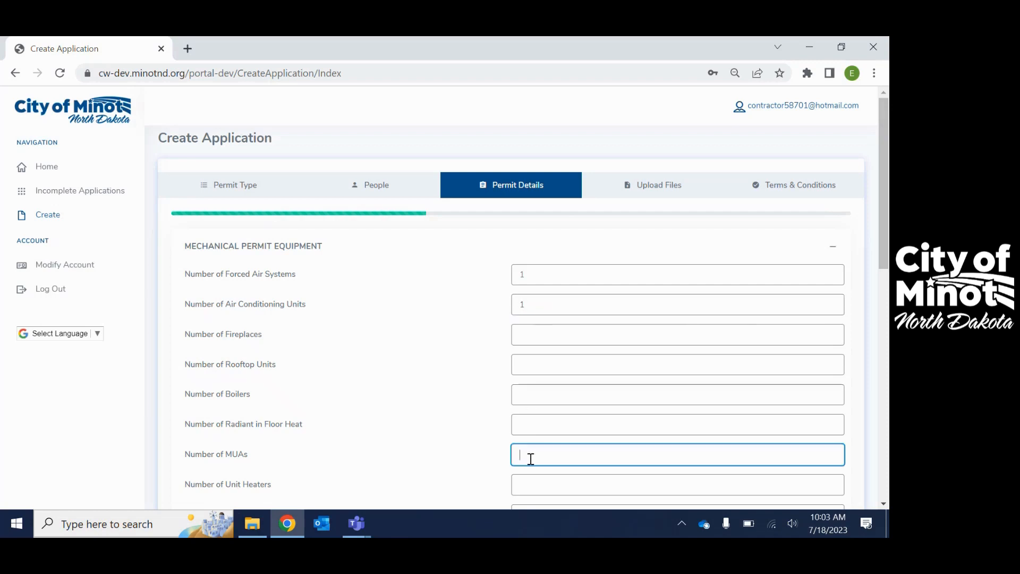
Set the number of dryer vents to 1 and the number of bath fan venting to 2
scroll(530, 458, down, 3)
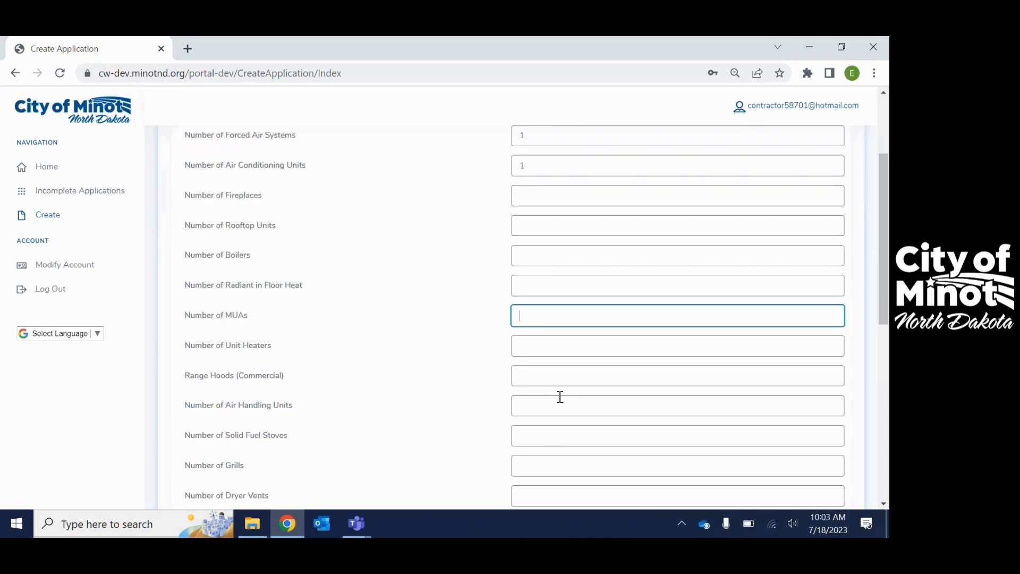
scroll(531, 431, down, 1)
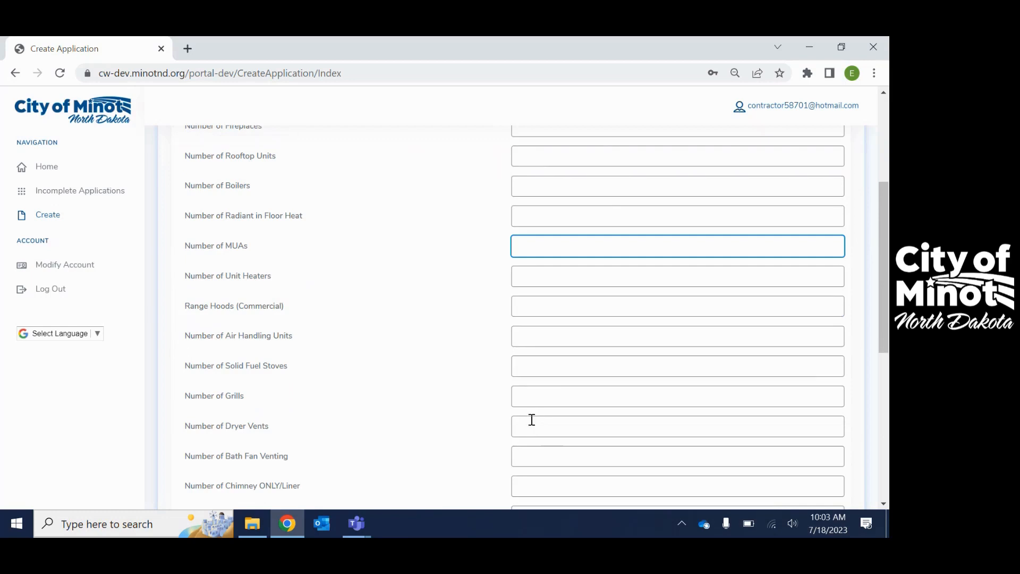
click(532, 420)
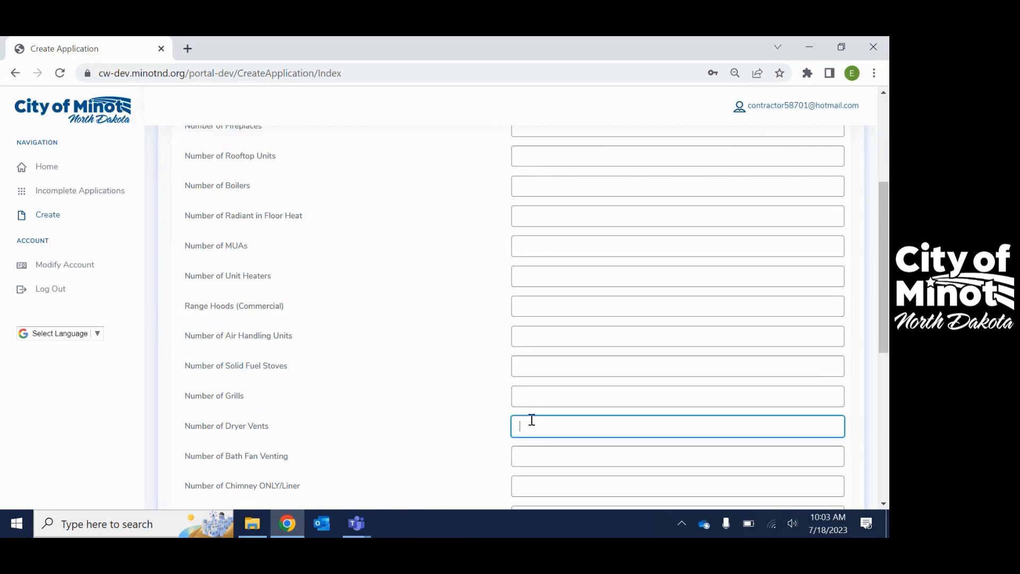
click(531, 451)
text(2)
In the Mechanical/Gas Permit Info section, set the type of structure to SF and the class of work to New
scroll(553, 448, down, 3)
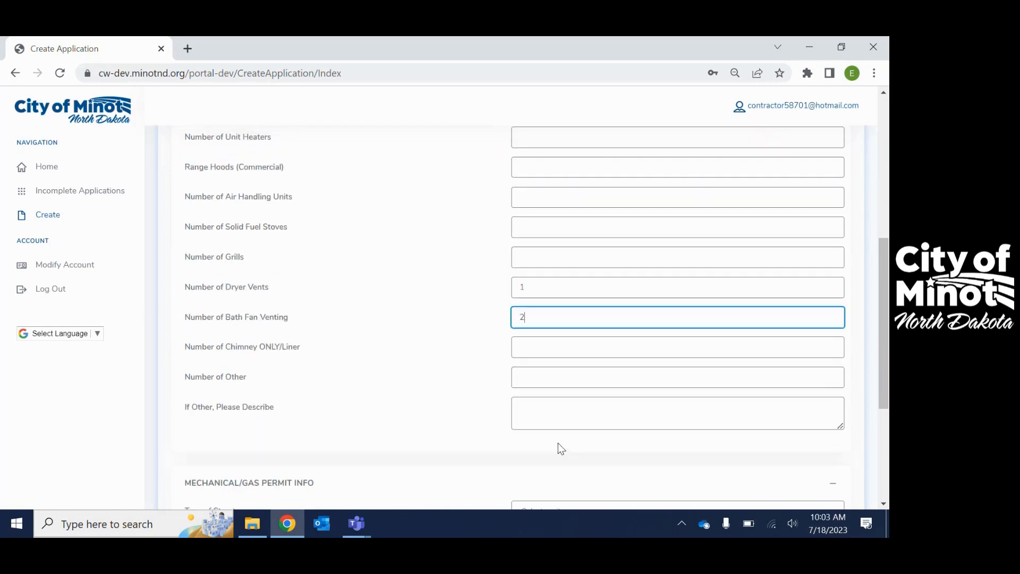
scroll(559, 447, down, 4)
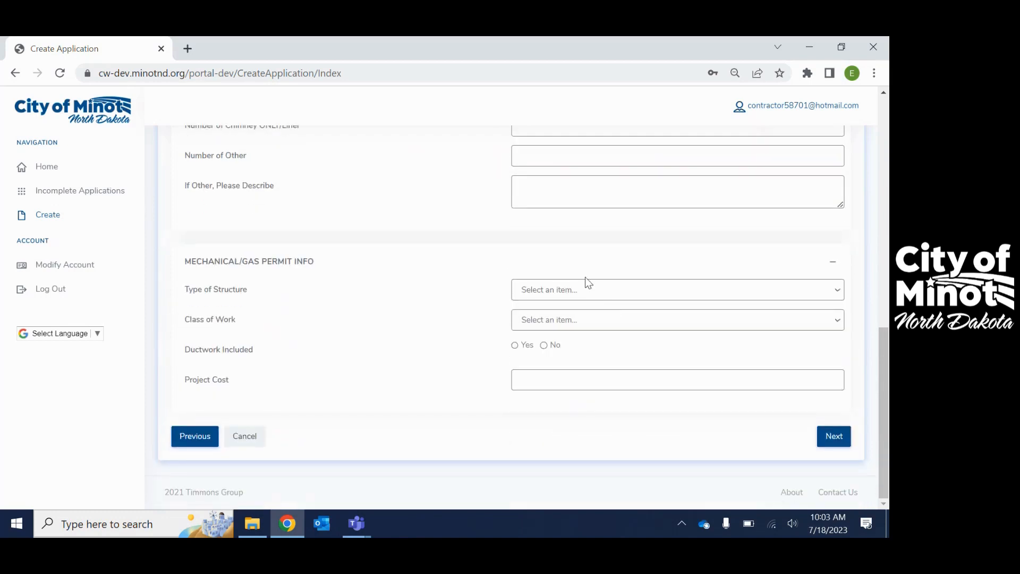
click(584, 289)
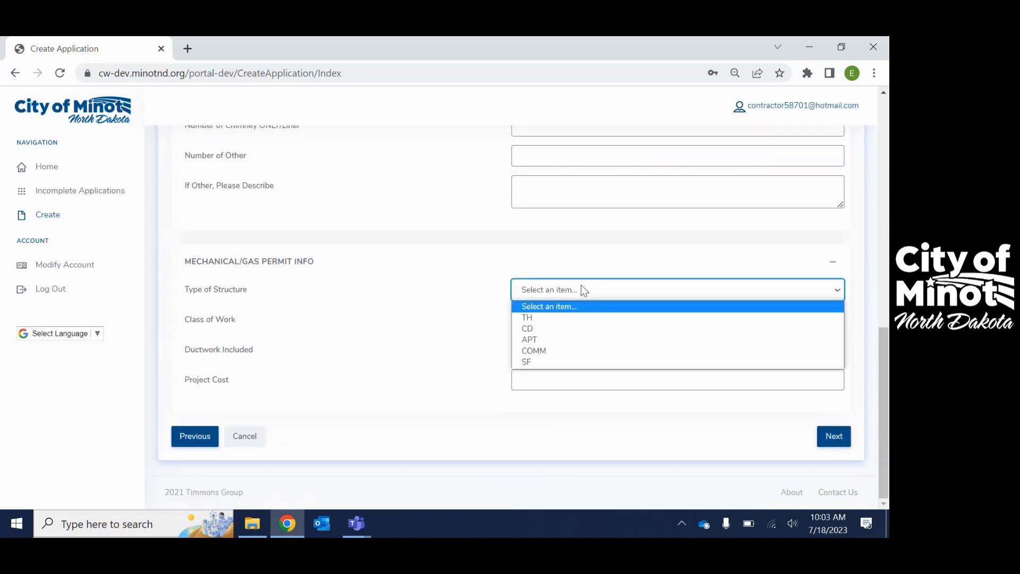
click(557, 363)
click(557, 318)
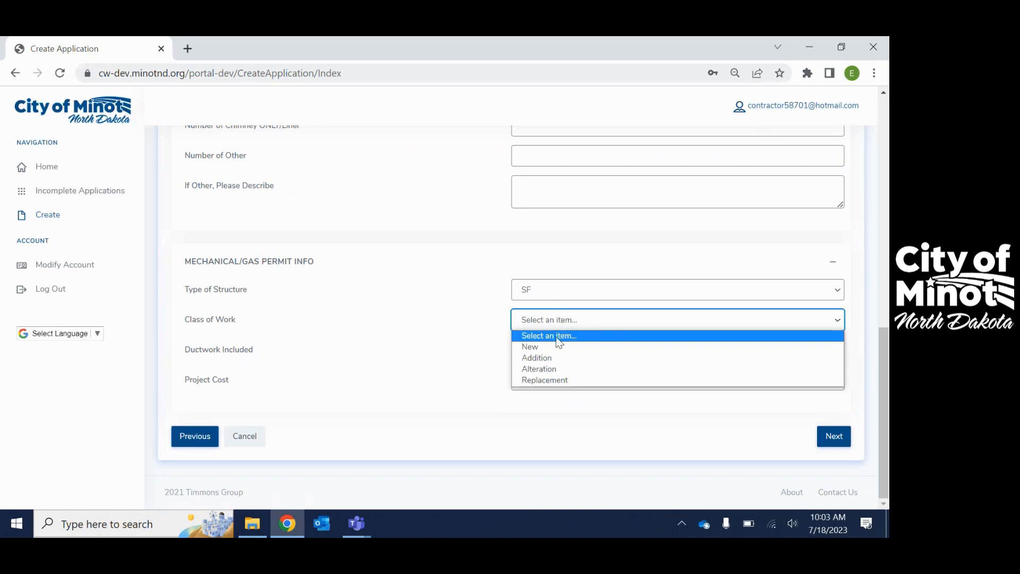
click(557, 344)
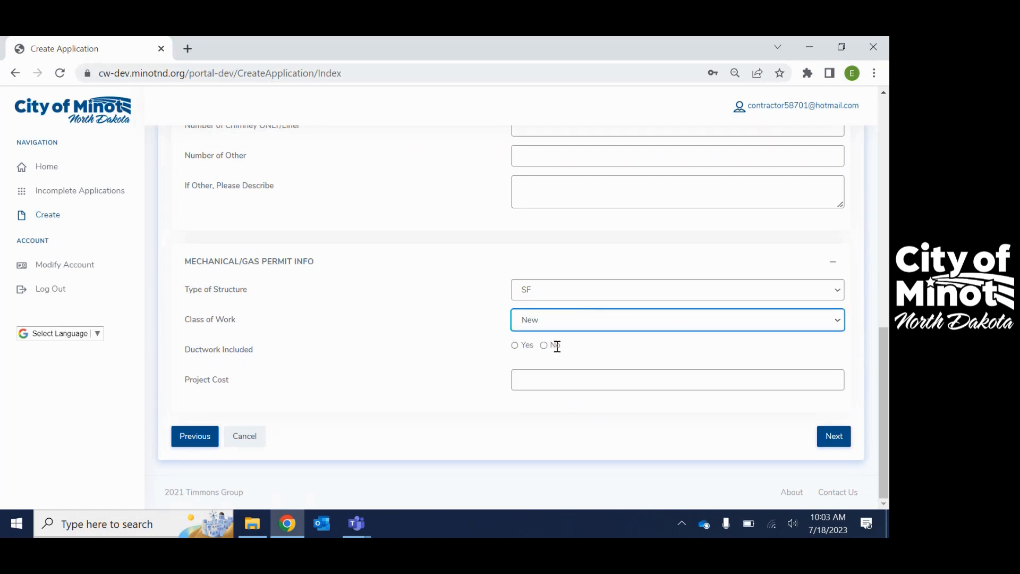
Mark ductwork as included, enter a project cost of 50,000 and continue to the Upload Files section
click(515, 346)
click(527, 382)
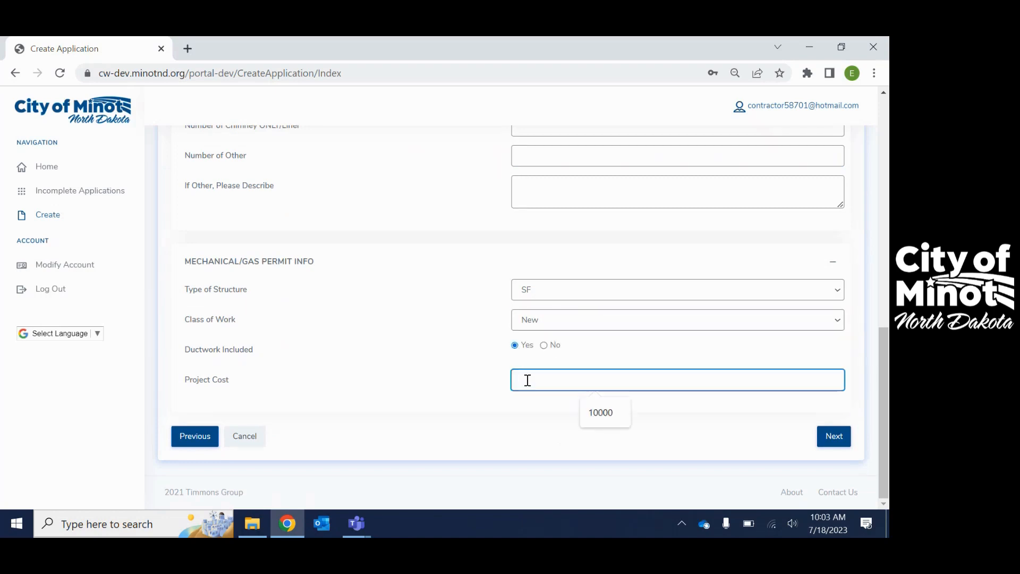
text(50,000)
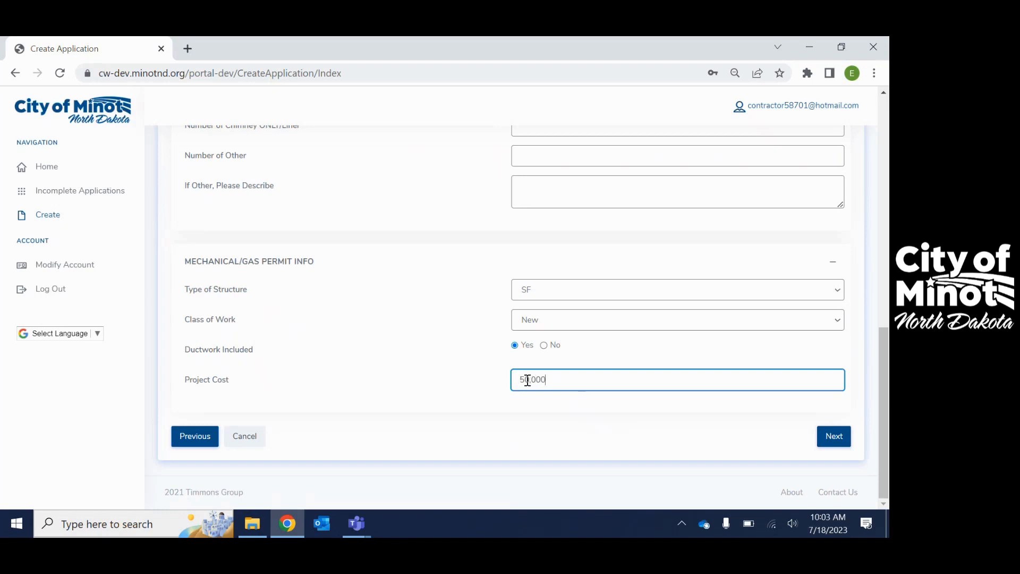
click(841, 440)
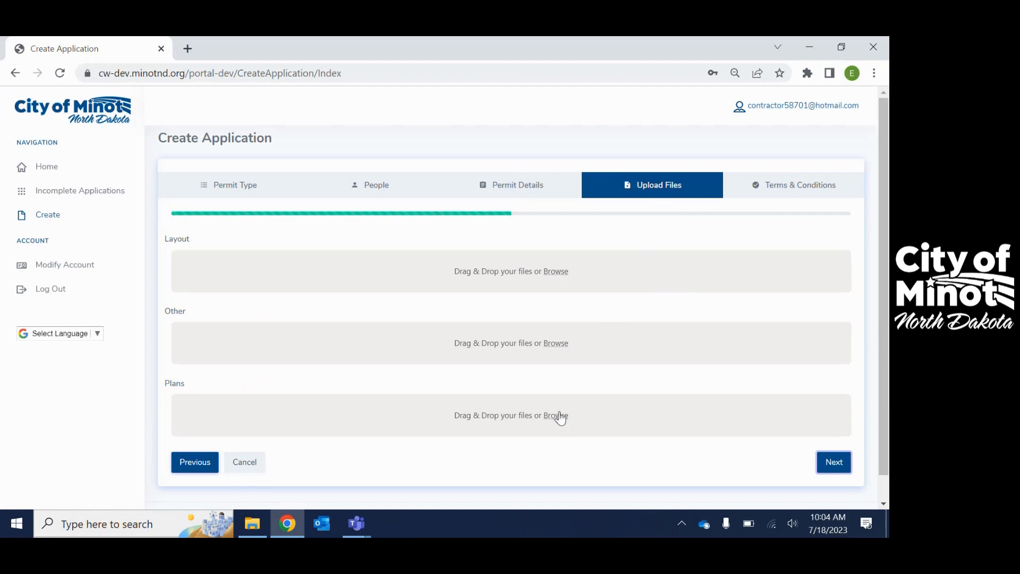
Skip the file uploads, agree to the terms and conditions and submit the permit application
click(829, 464)
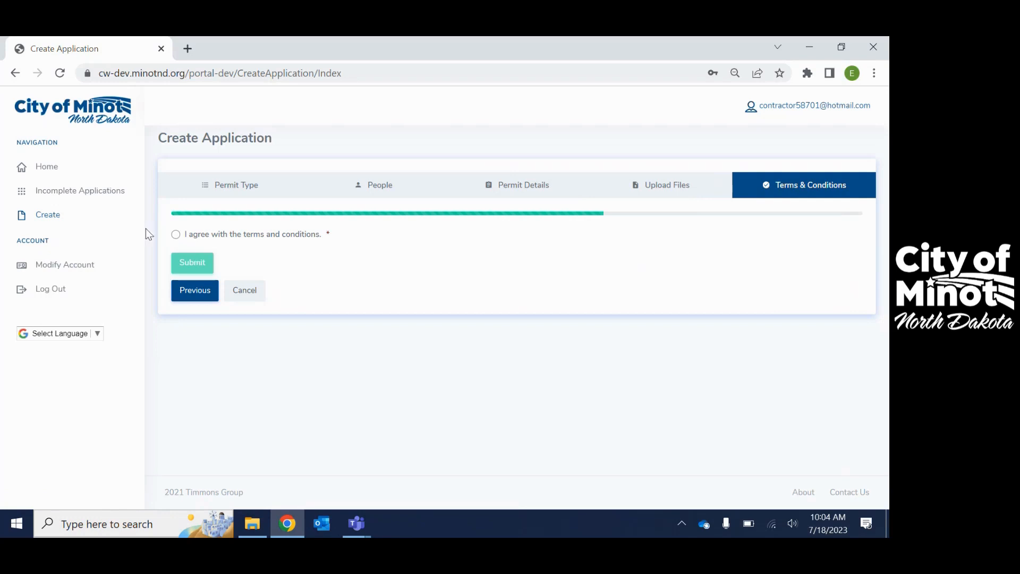
click(177, 233)
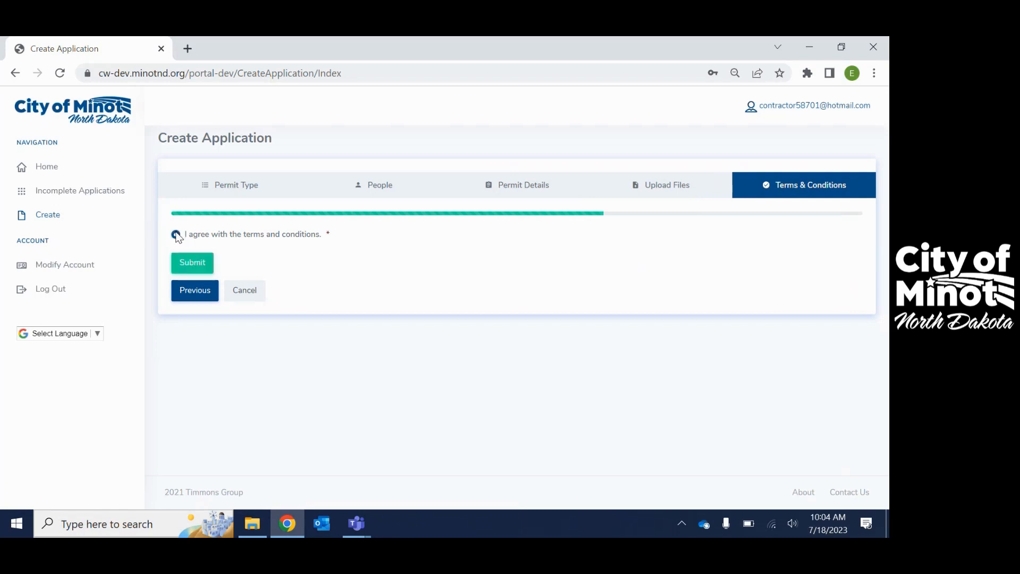
click(187, 265)
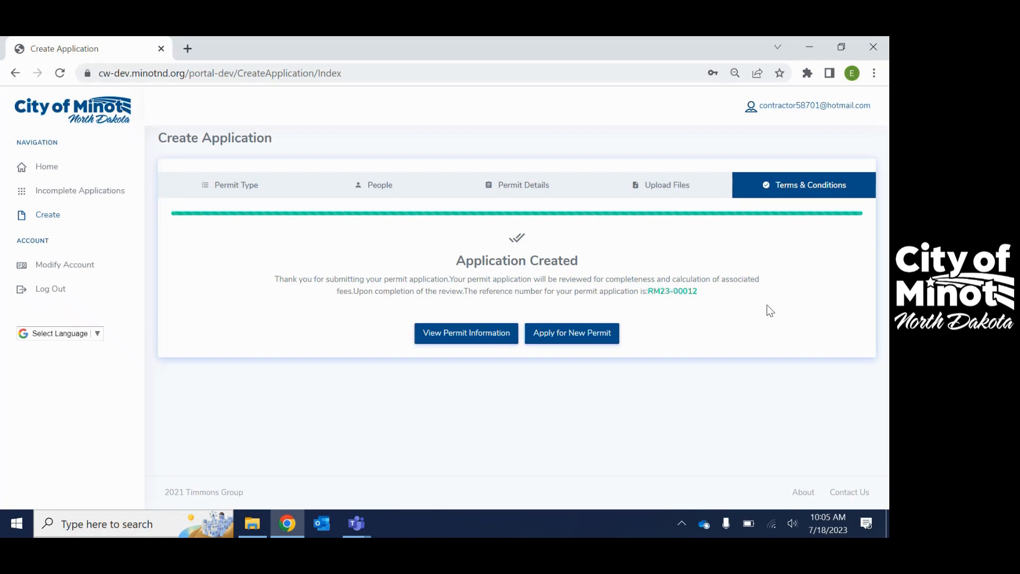
Open the submitted application's permit information and review its general info, people, permit details and tasks
click(456, 339)
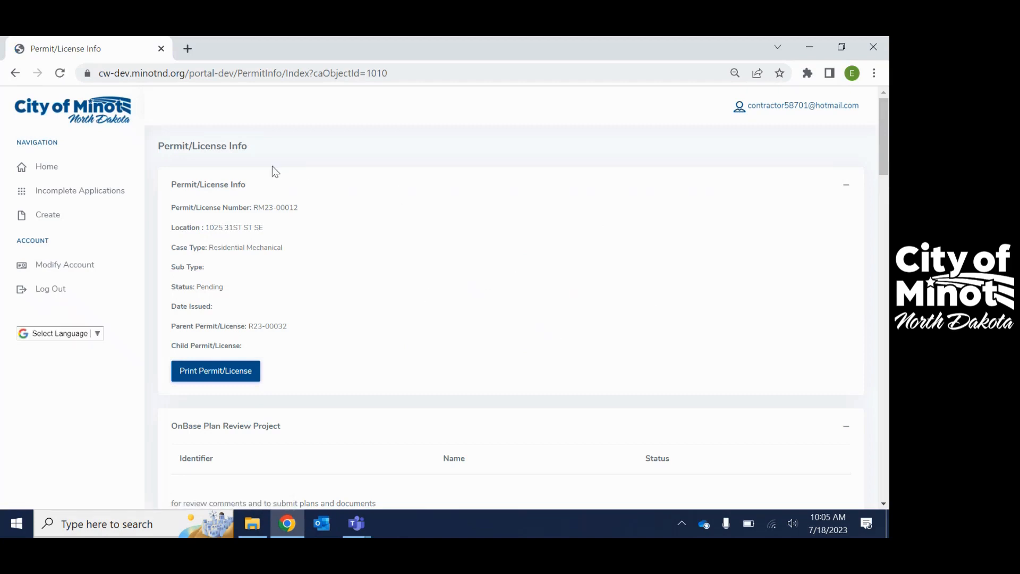
scroll(279, 193, down, 2)
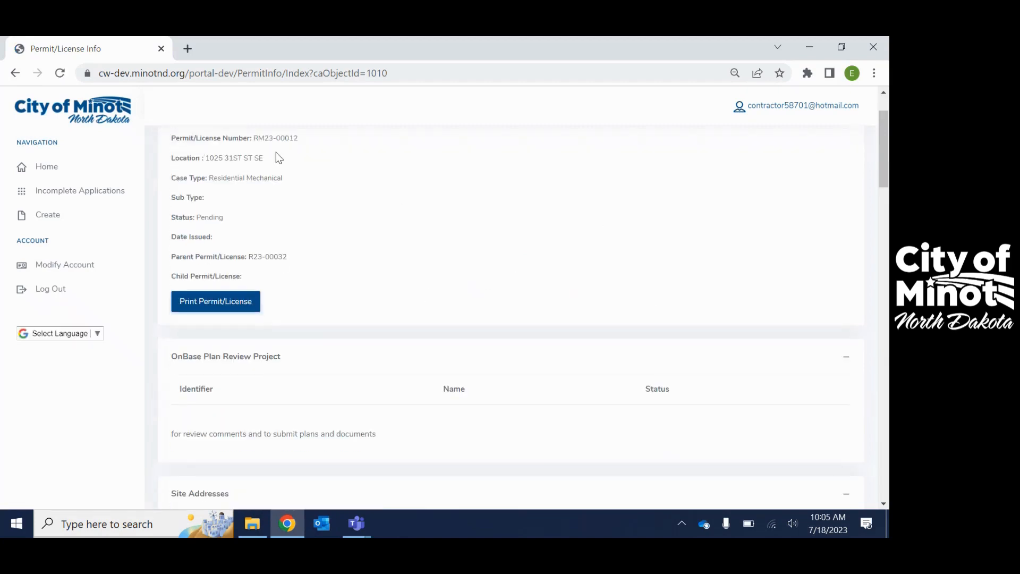
scroll(265, 181, down, 2)
scroll(286, 187, down, 3)
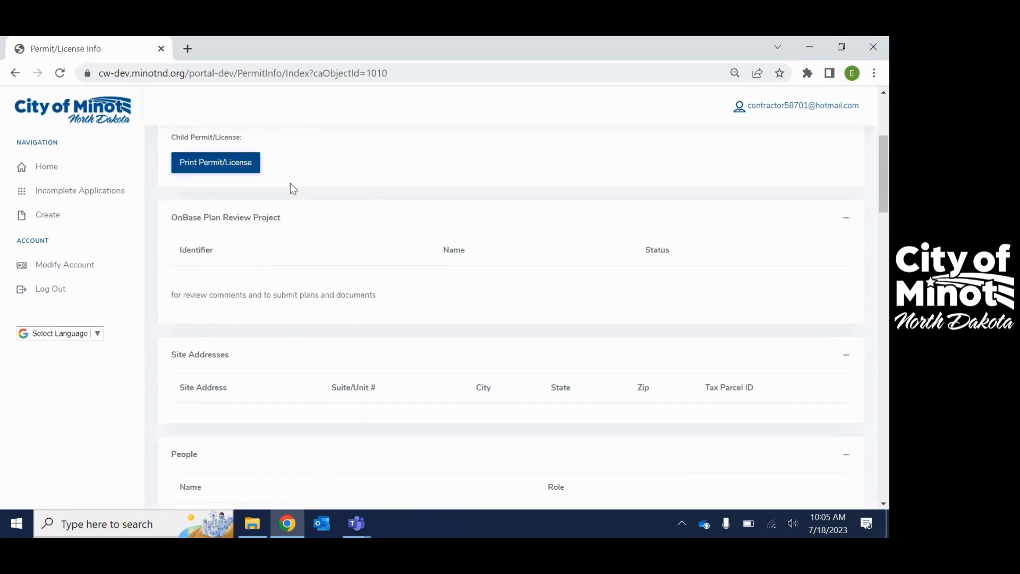
scroll(400, 218, down, 3)
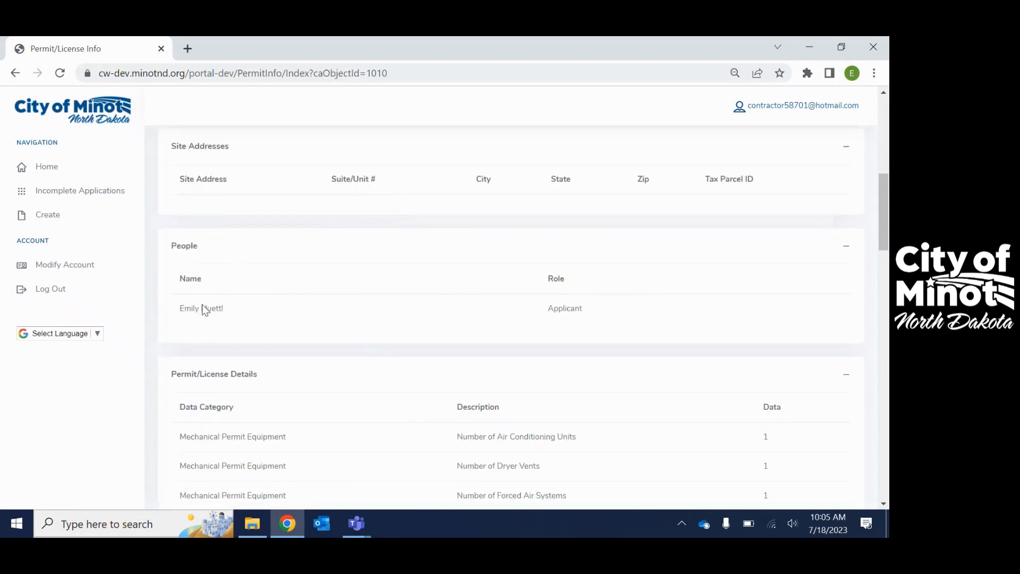
scroll(242, 321, down, 3)
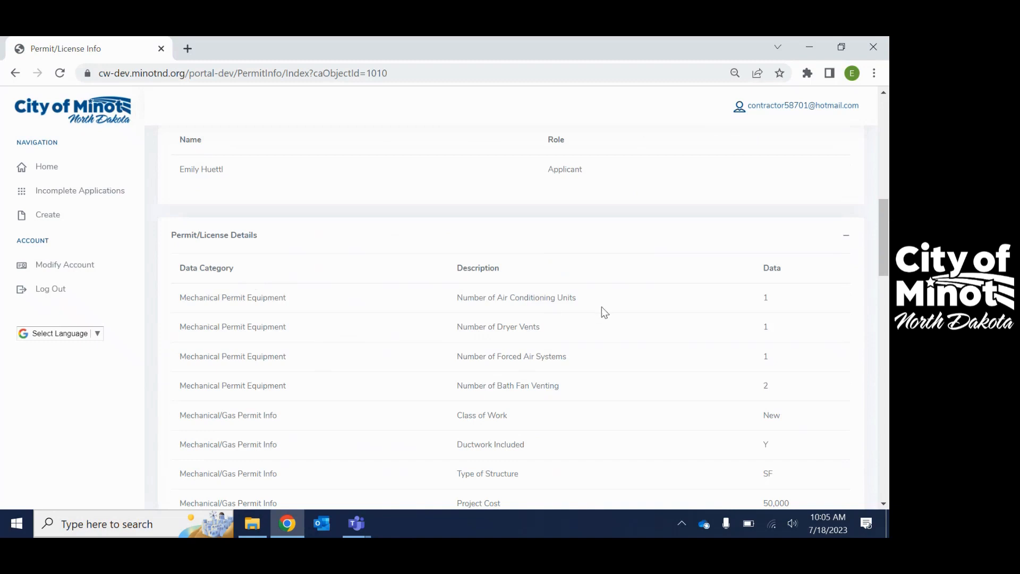
scroll(400, 312, down, 3)
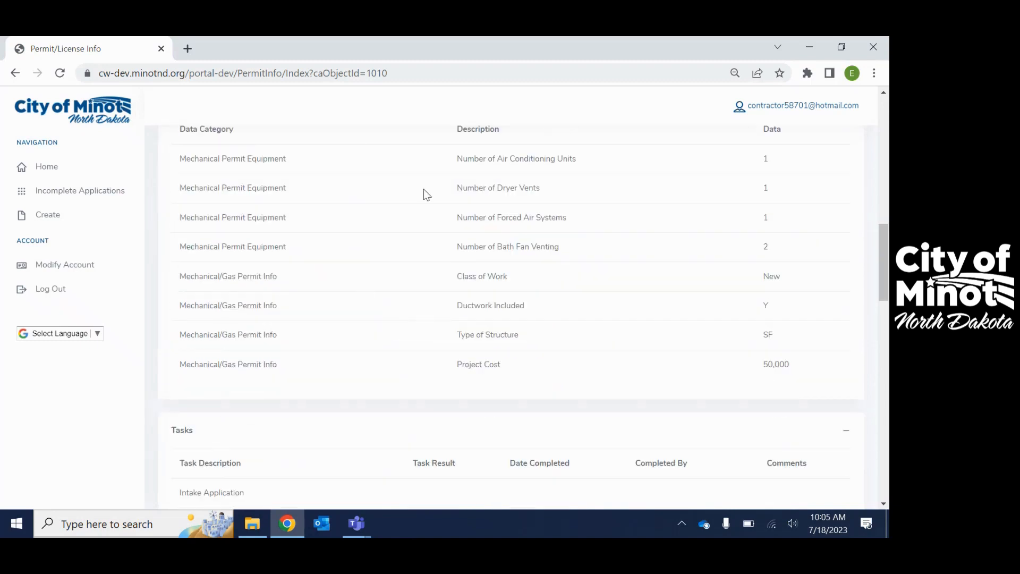
scroll(548, 305, down, 6)
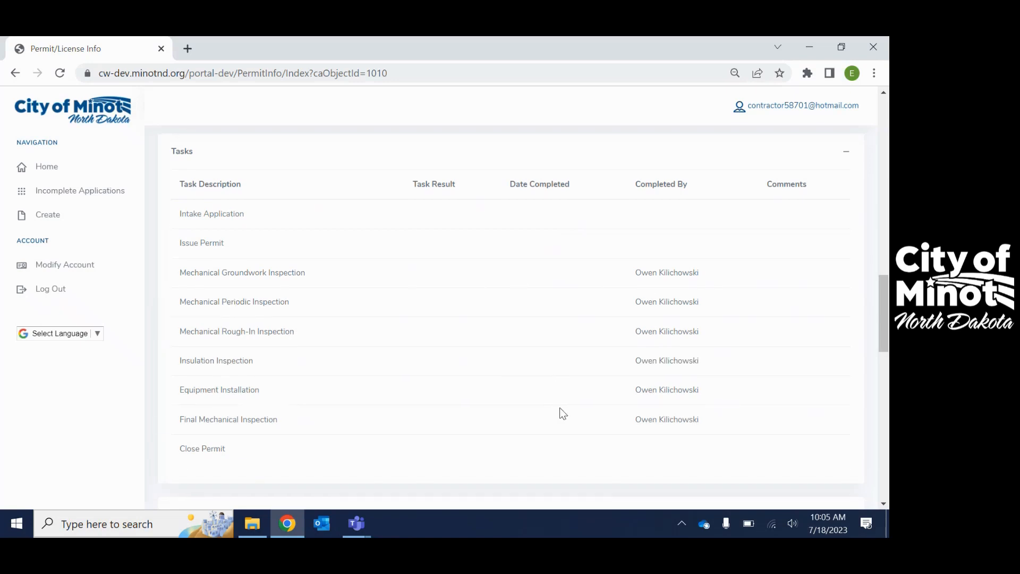
Review the permit's inspection requests, conditions, notes, fees, payments, attachments and print options
scroll(560, 412, down, 1)
scroll(772, 285, down, 1)
scroll(771, 284, down, 3)
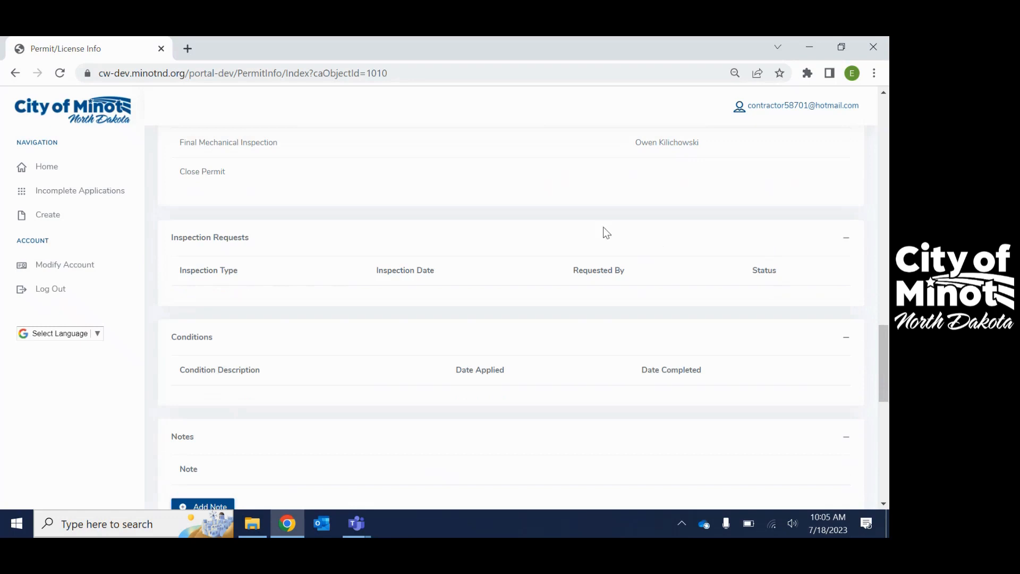
scroll(667, 293, down, 1)
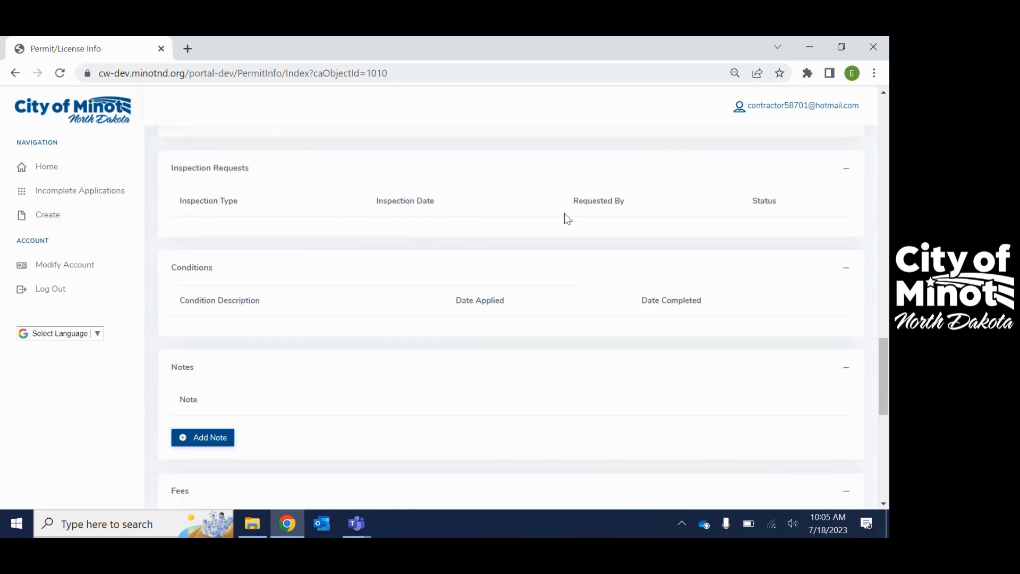
scroll(564, 213, down, 3)
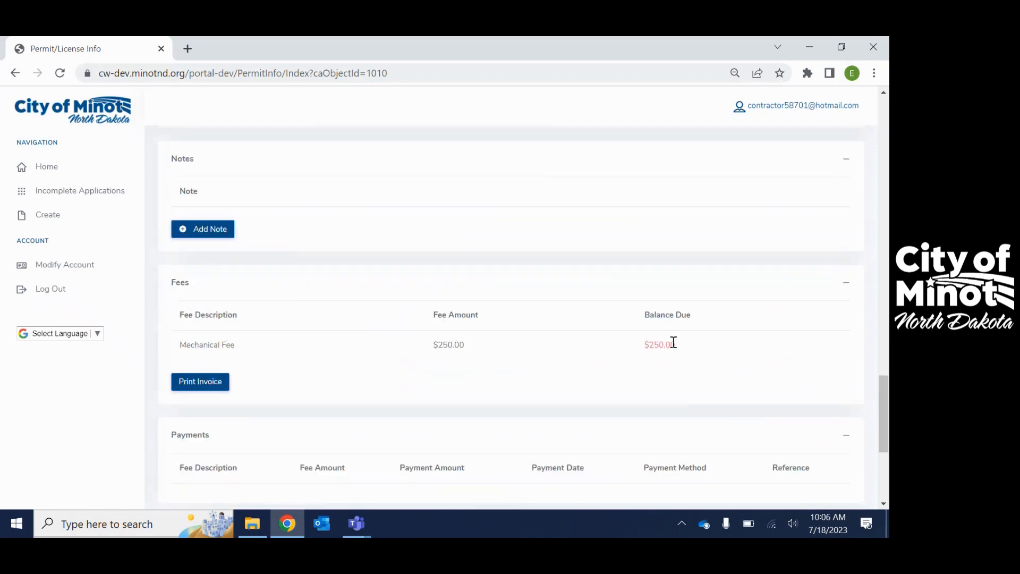
scroll(541, 325, down, 4)
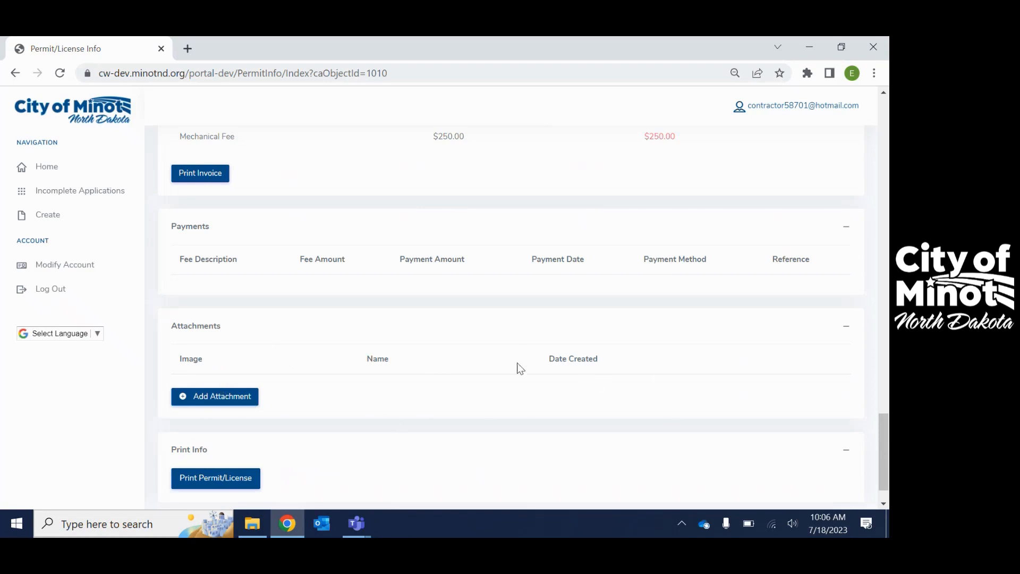
scroll(517, 362, down, 1)
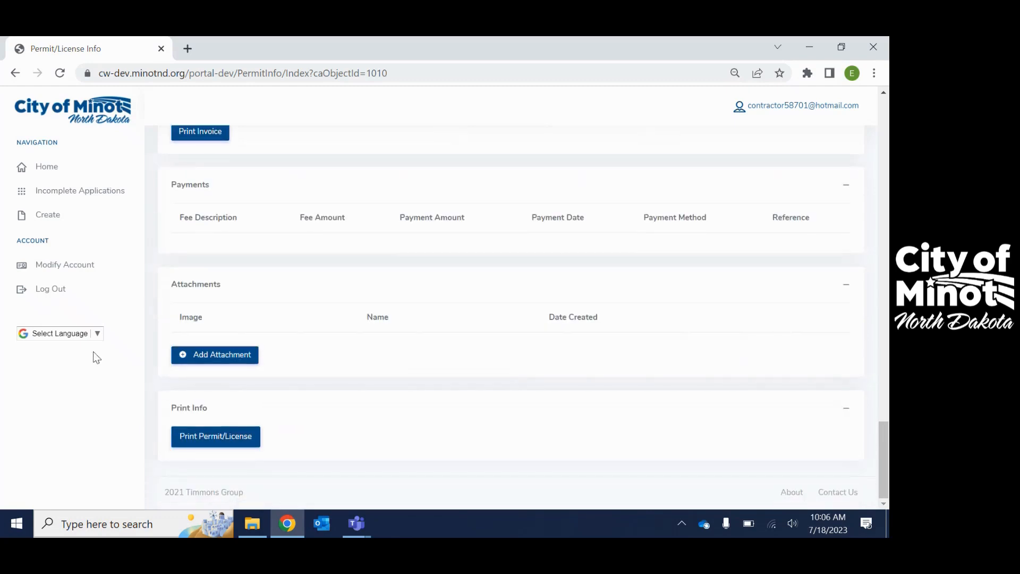
Return to the My Dashboard home page and look through the list of submitted applications
click(35, 168)
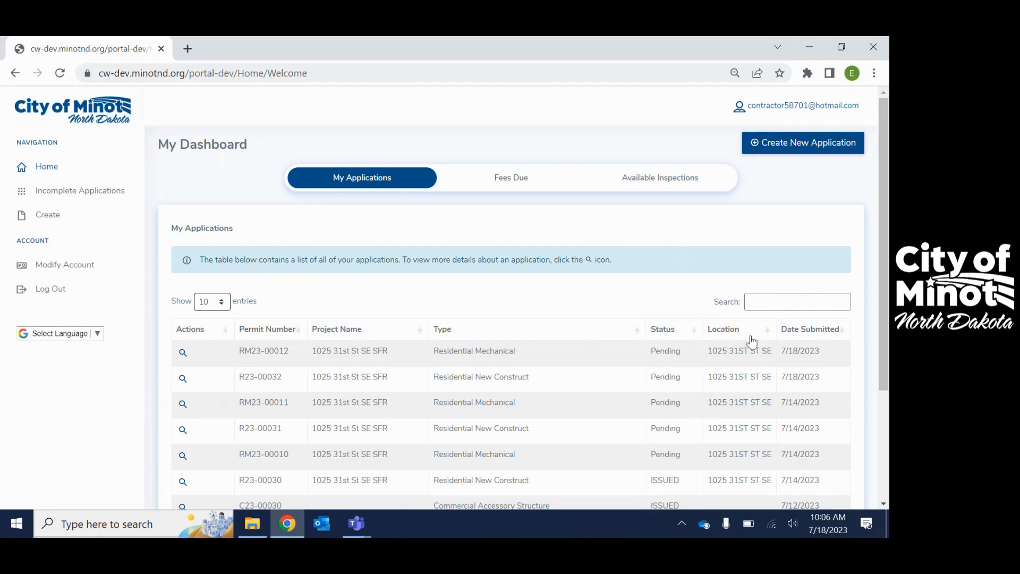
scroll(564, 385, down, 3)
scroll(551, 409, up, 3)
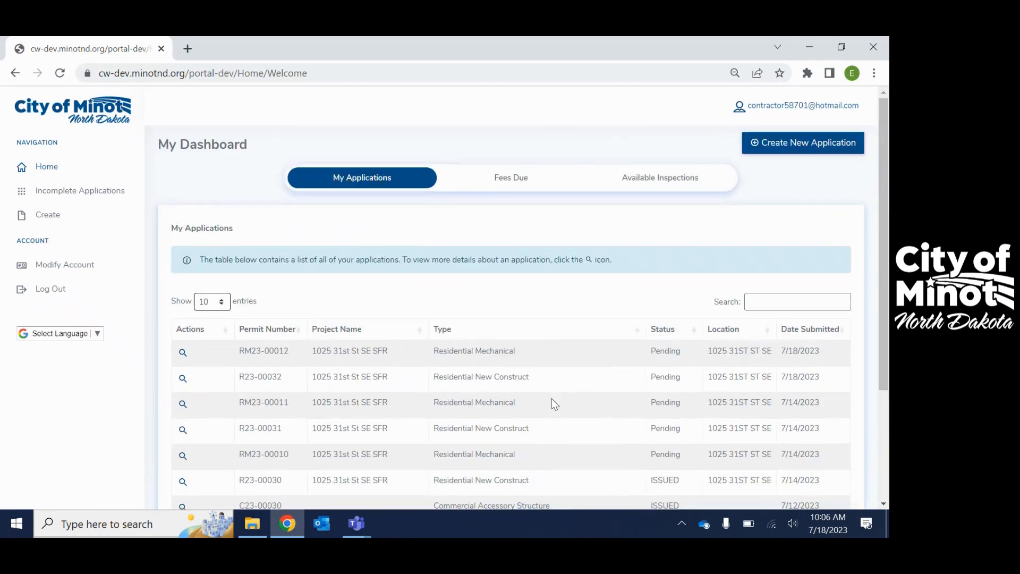